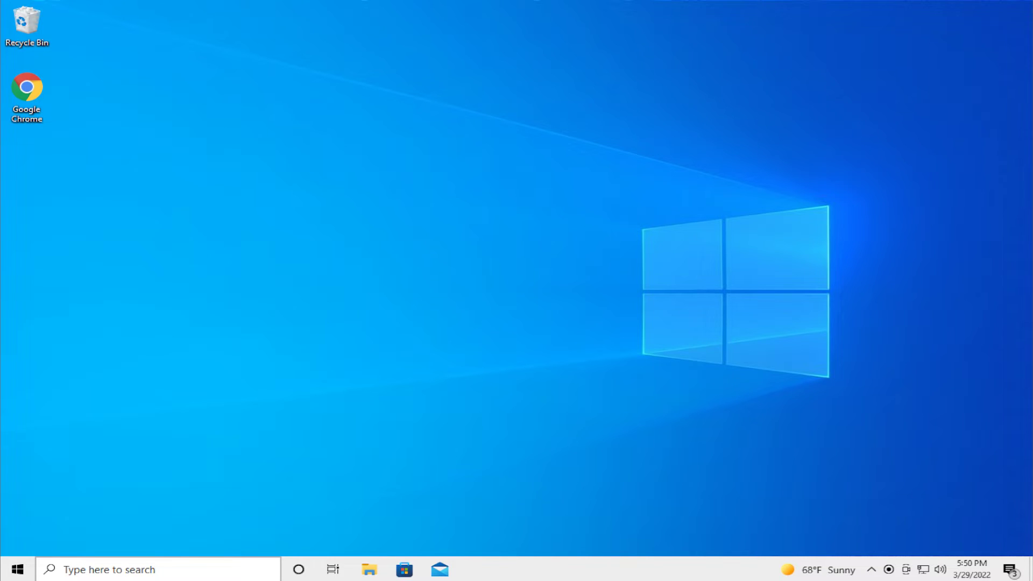
# Launch Command Prompt as administrator from Start search and approve the UAC prompt.
pyautogui.click(18, 570)
pyautogui.write('cmd')
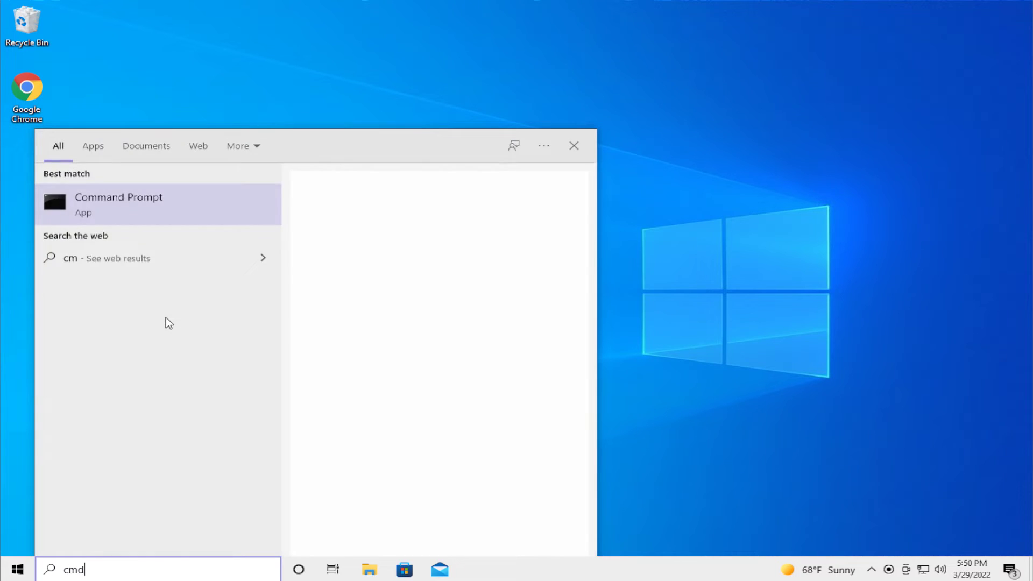
pyautogui.rightClick(172, 191)
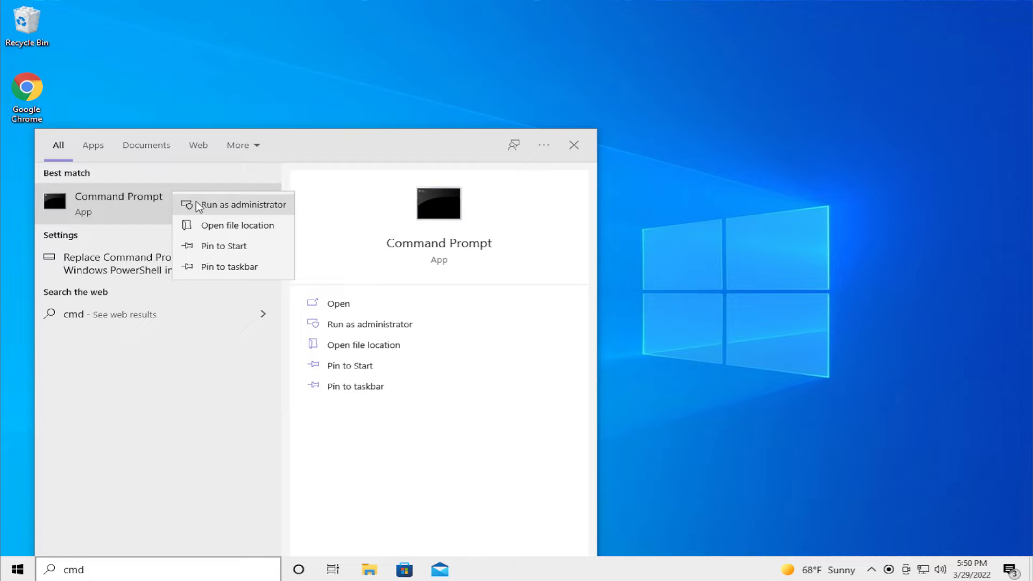
pyautogui.click(196, 205)
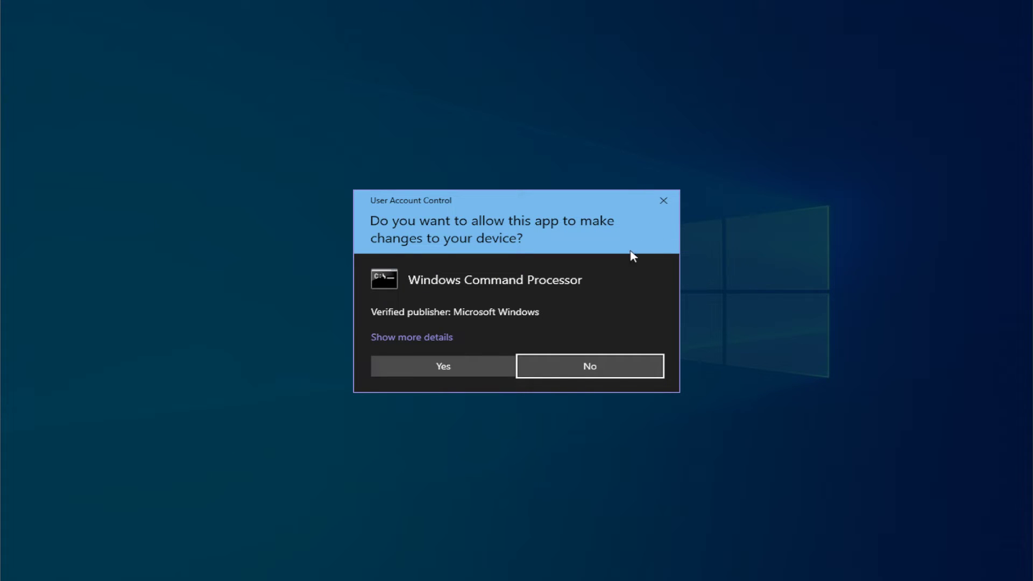
pyautogui.click(443, 365)
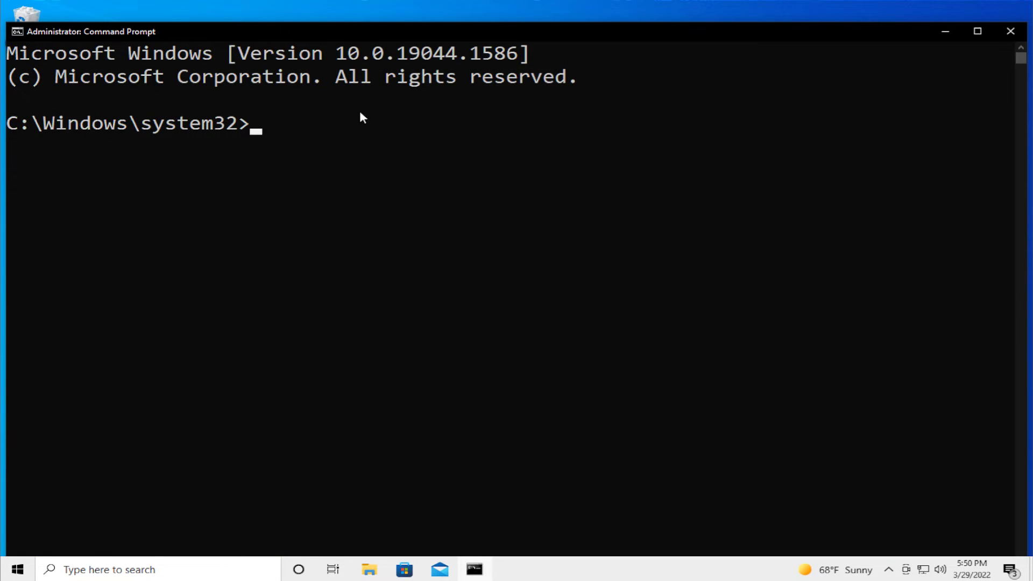
# Paste and run the bcdedit /deletevalue badmemorylist command, which returns Element not found.
pyautogui.rightClick(442, 34)
pyautogui.moveTo(485, 133)
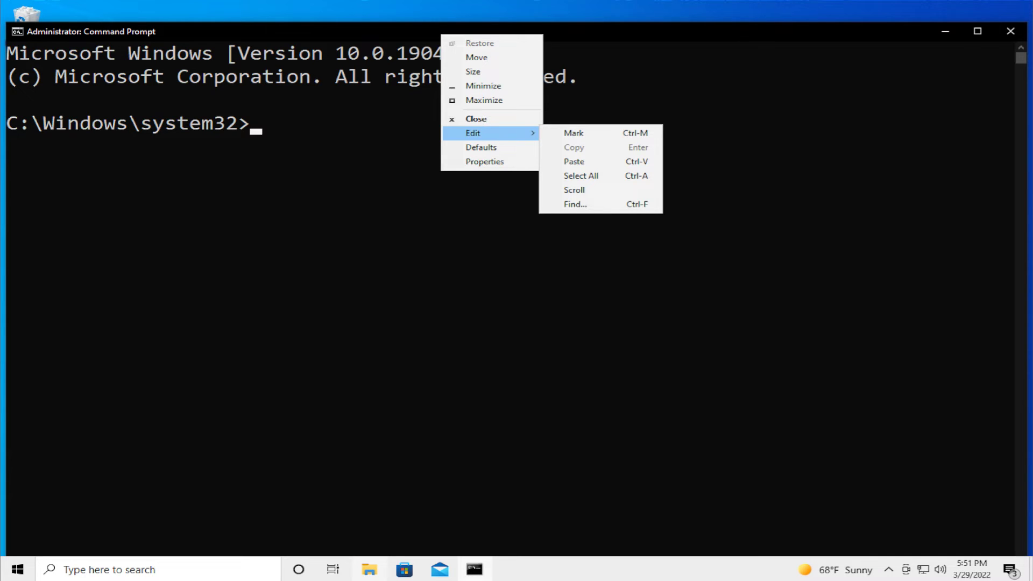
pyautogui.click(409, 209)
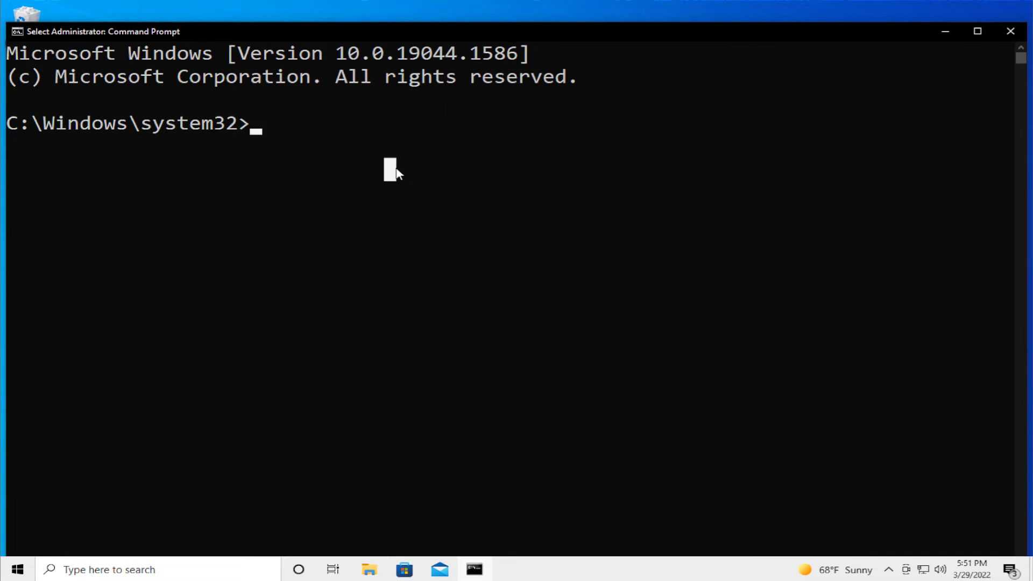
pyautogui.write('bcdedit /deletevalue {badmemory} badmemorylist')
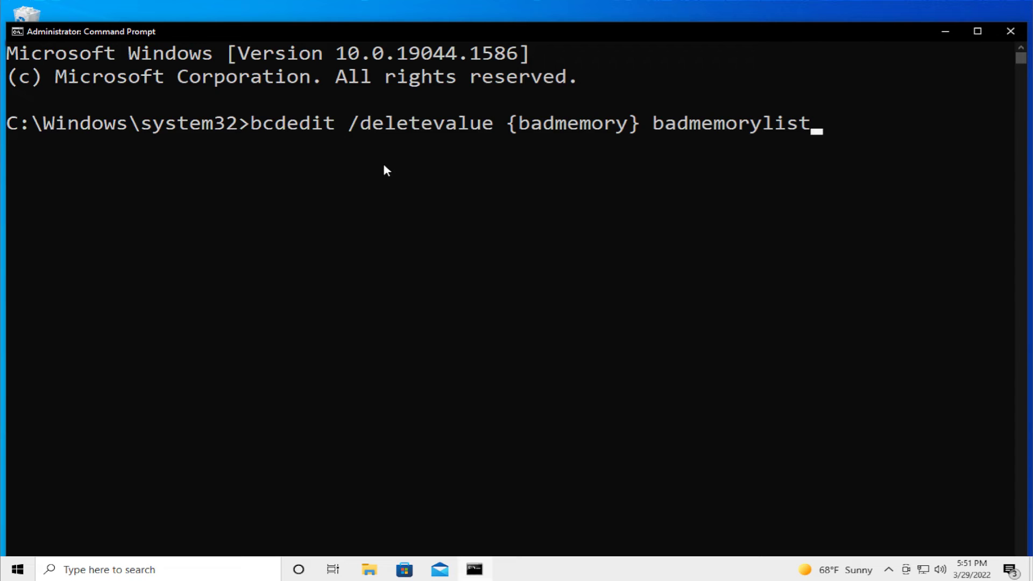
pyautogui.press('Return')
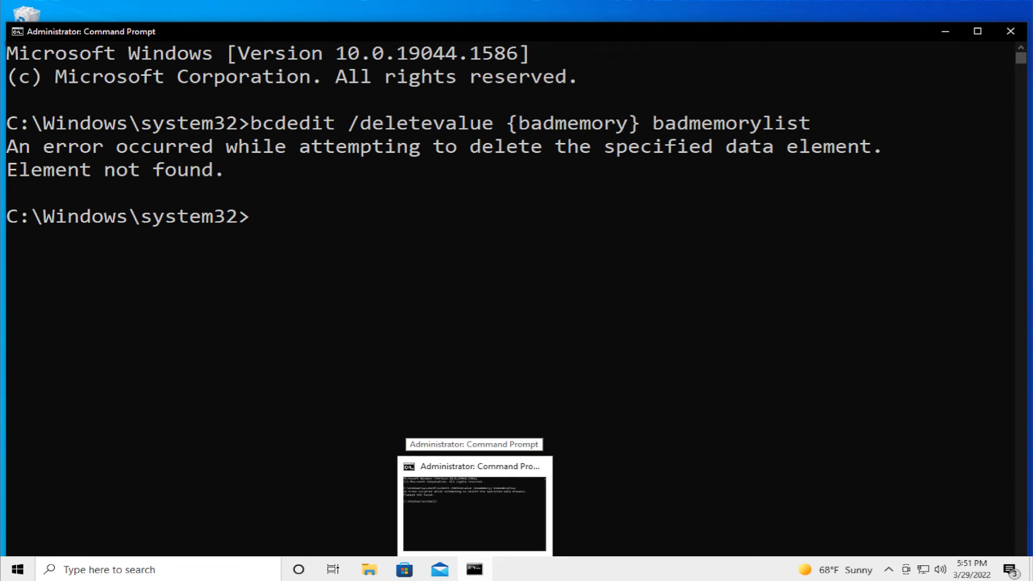
pyautogui.write('bcdedit /enum all')
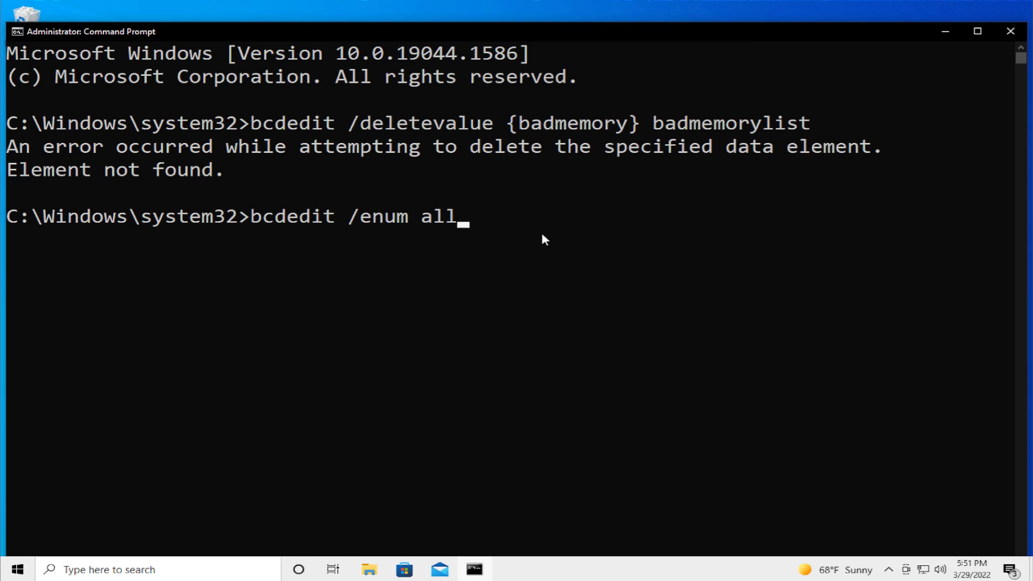
# Run bcdedit /enum all to list every boot configuration entry.
pyautogui.press('Return')
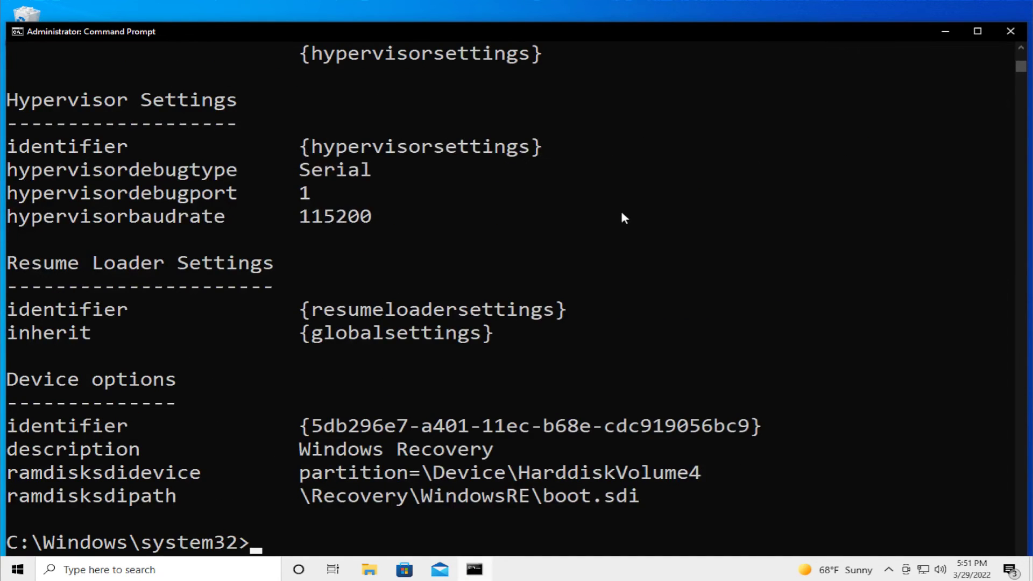
# Close the administrator console and restart Windows from the Start menu power options.
pyautogui.click(1010, 31)
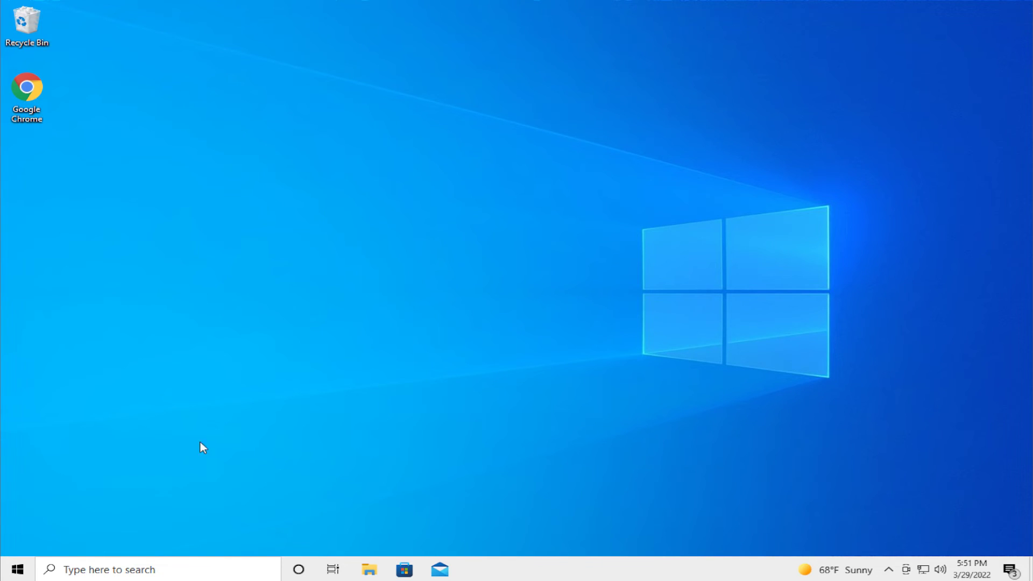
pyautogui.click(17, 570)
pyautogui.click(20, 542)
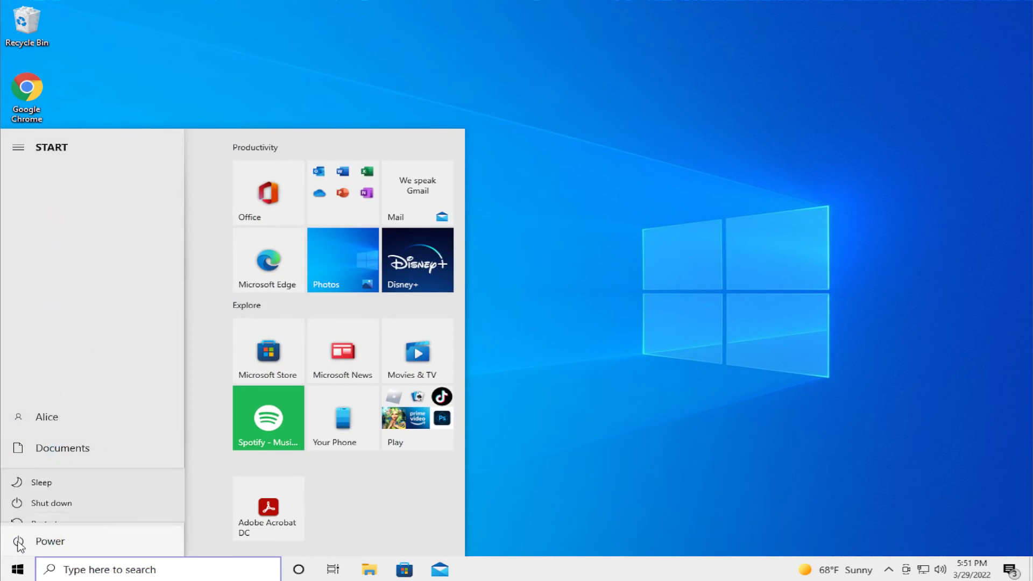
pyautogui.click(42, 524)
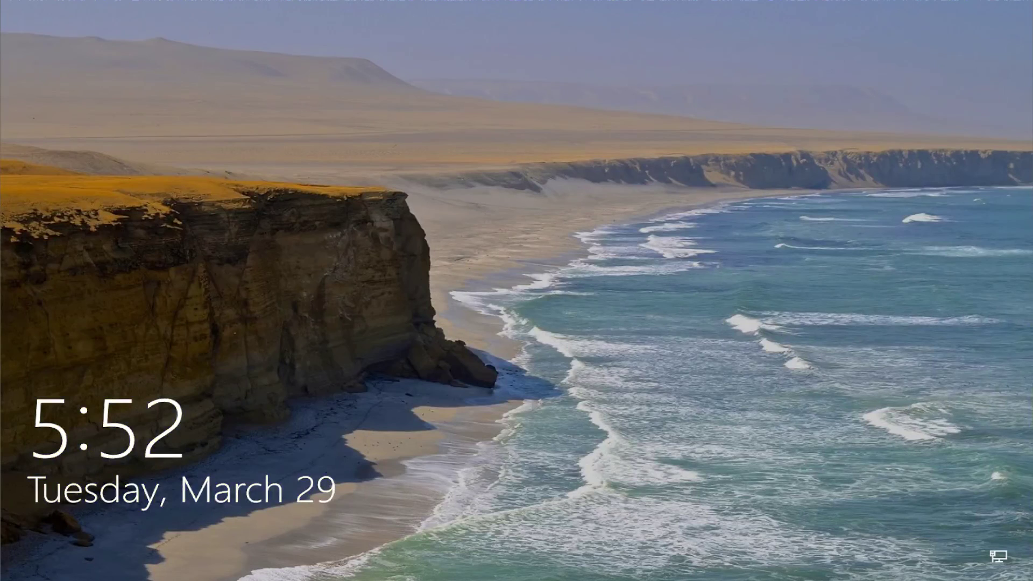
# Dismiss the lock screen and sign in with the account password.
pyautogui.press('space')
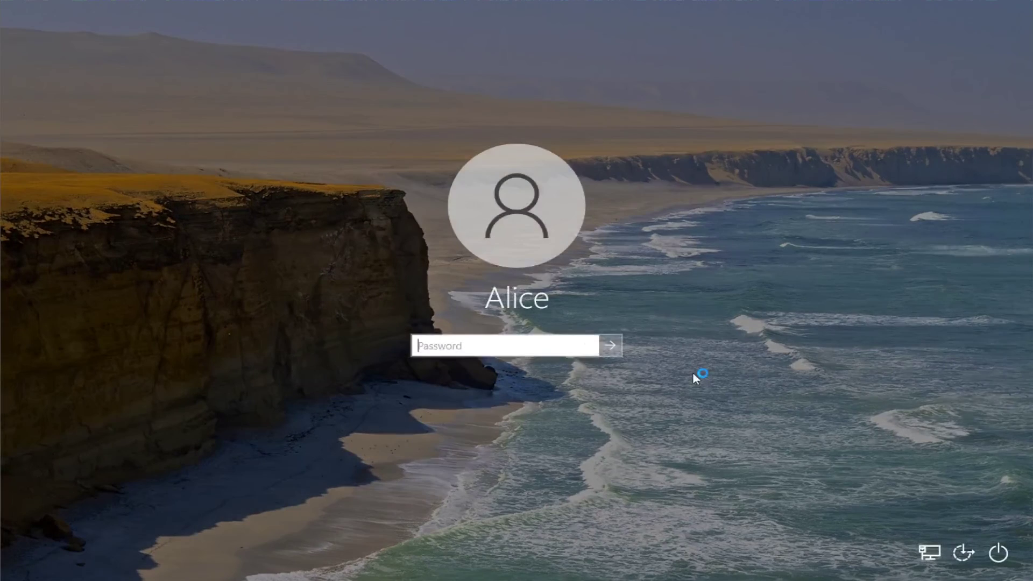
pyautogui.write('*******')
pyautogui.press('Return')
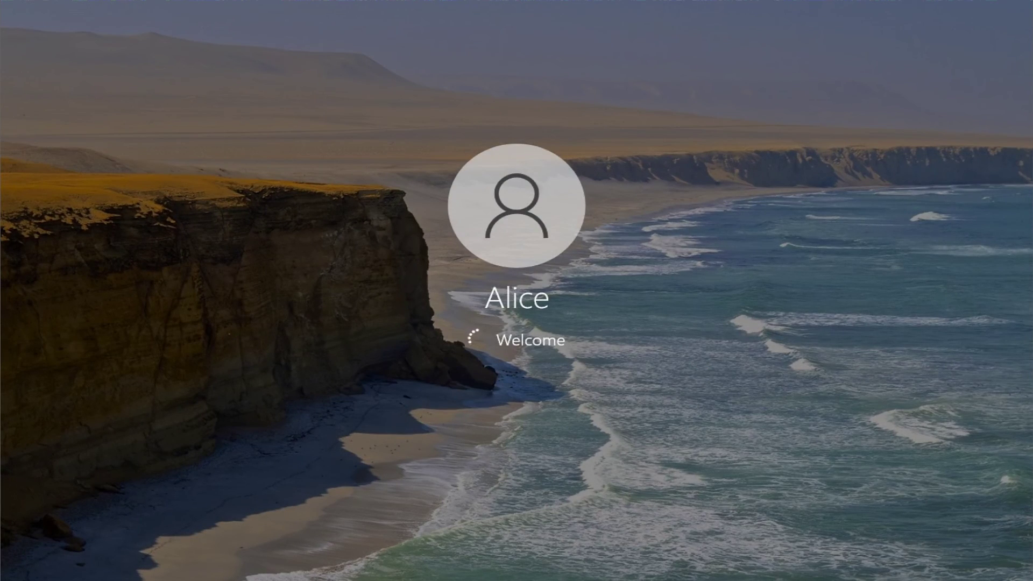